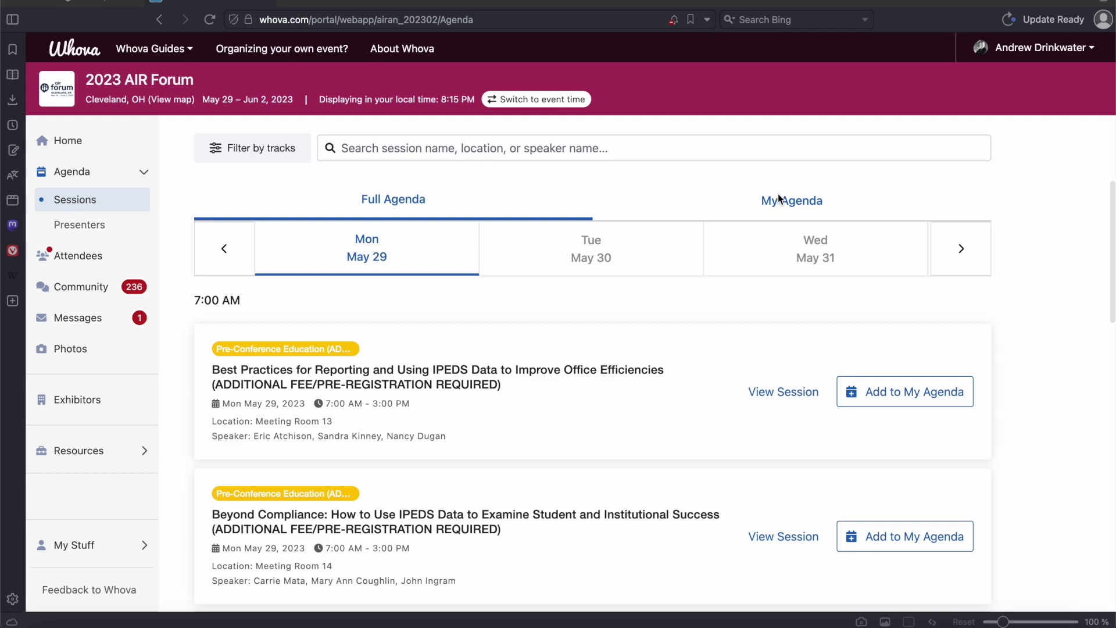
# - Show the Wednesday, May 31 sessions in My Agenda and copy the whole day's list from 9:15 AM to the end
pyautogui.click(800, 207)
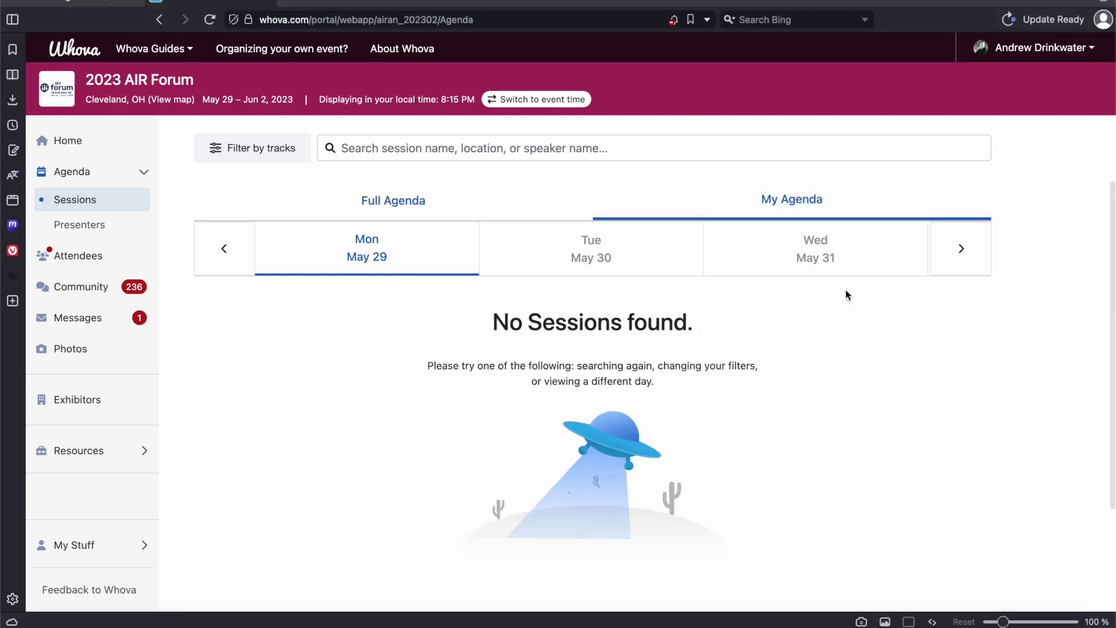
pyautogui.click(814, 245)
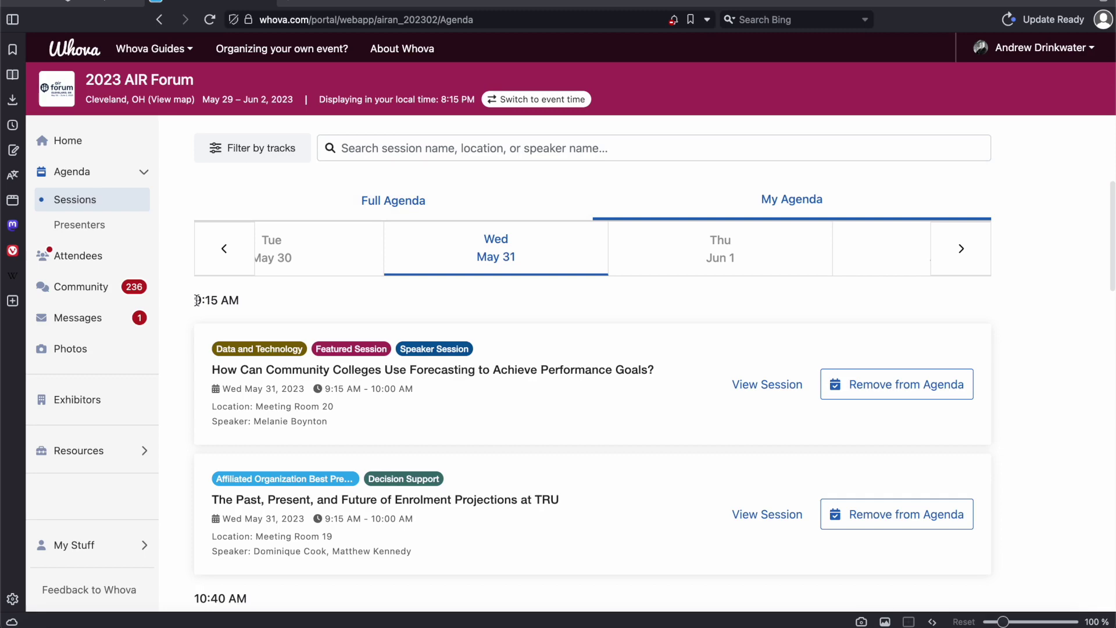
pyautogui.moveTo(197, 300); pyautogui.dragTo(1051, 487)
pyautogui.scroll(-20, 326, 341)
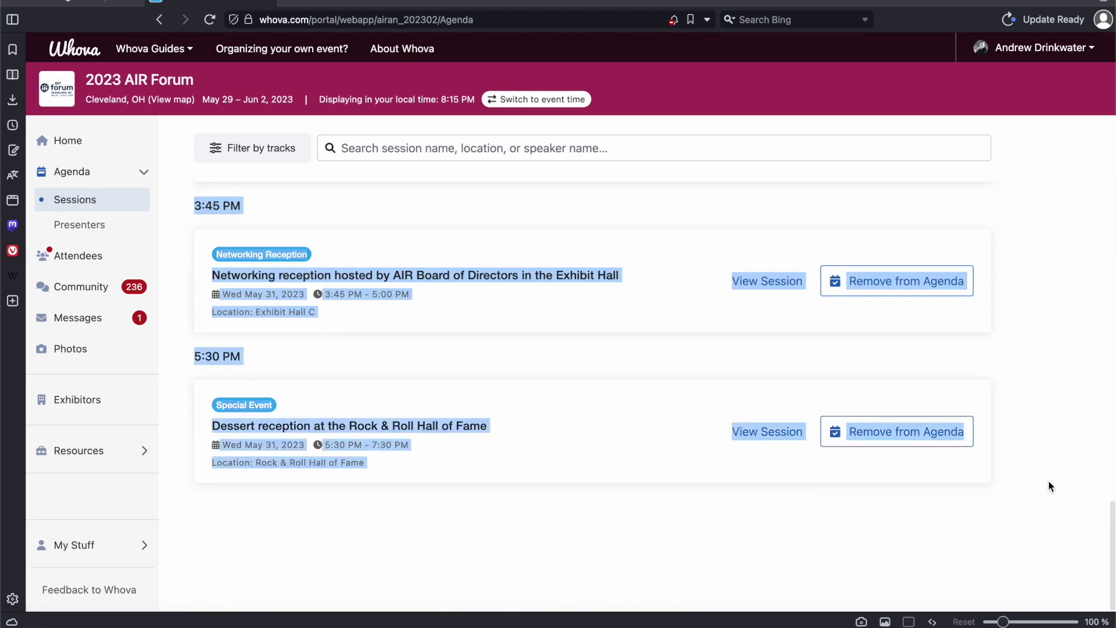
# - Switch to ChatGPT in Safari and write "Can you create a .ics calendar invite for the following information in Eastern Standard Time?" above ----- and the pasted agenda
pyautogui.press('super+Tab')
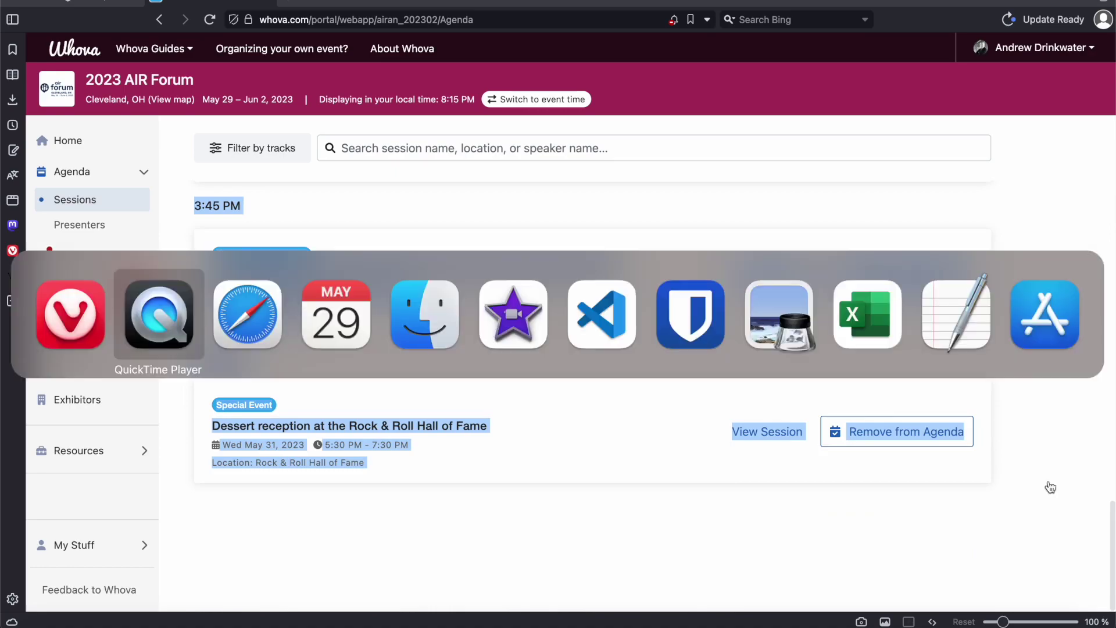
pyautogui.press('super+Tab')
pyautogui.write('Can you create a .ics calendar invite for the following information in Eastern Standard Time?')
pyautogui.hotkey('shift', 'Return')
pyautogui.press('super+v')
# - Check the pasted agenda text in the prompt from its beginning and send the message to ChatGPT
pyautogui.scroll(10, 714, 587)
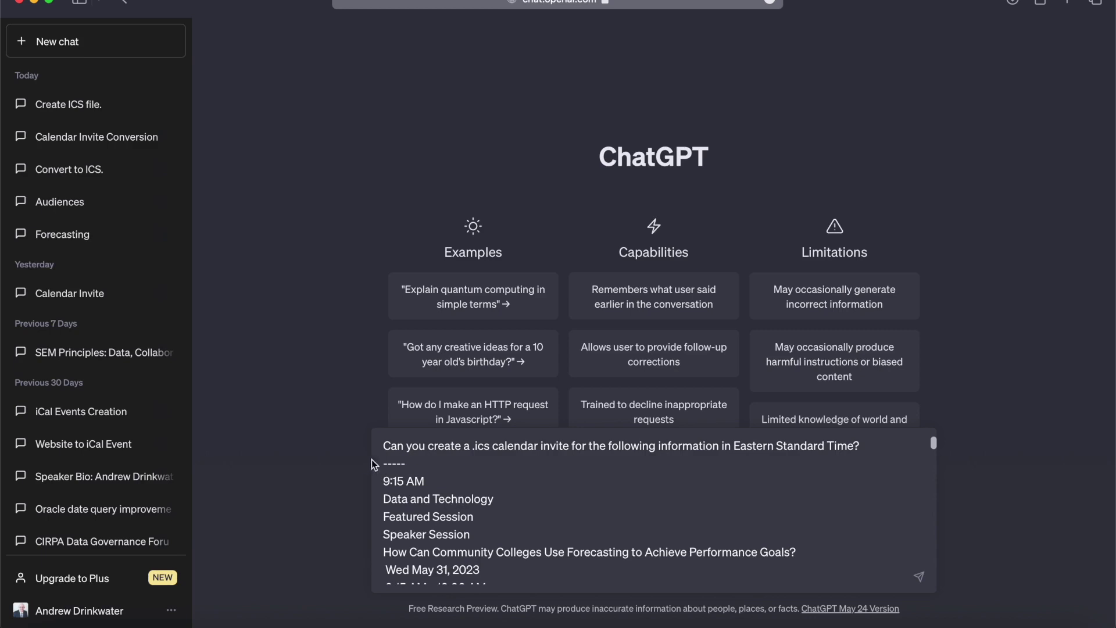
pyautogui.moveTo(383, 476); pyautogui.dragTo(506, 539)
pyautogui.scroll(-5, 506, 539)
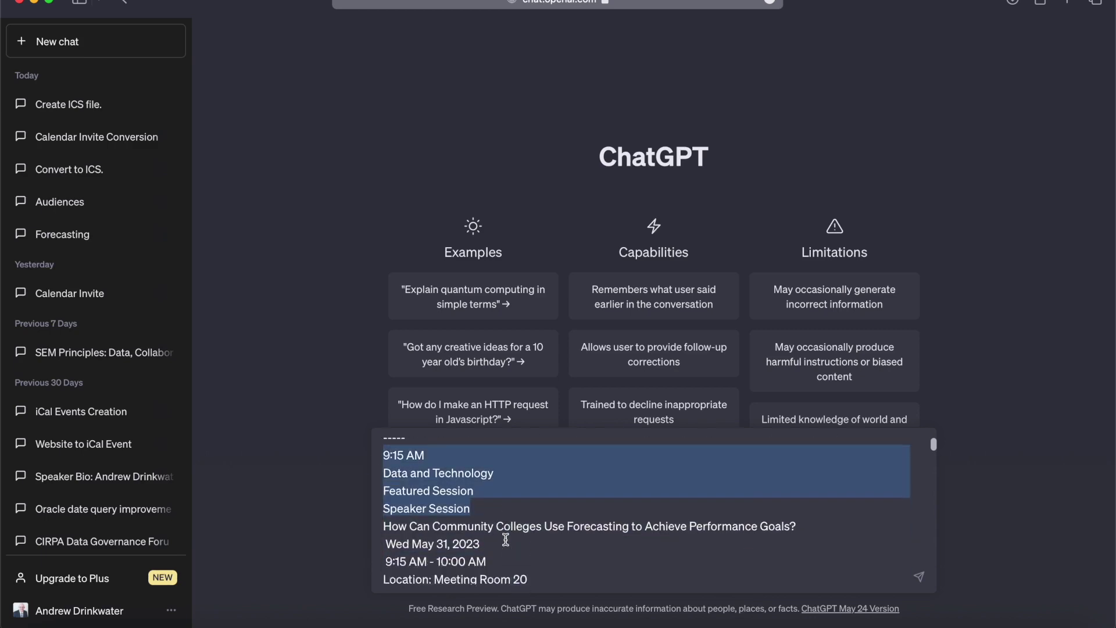
pyautogui.scroll(-3, 506, 539)
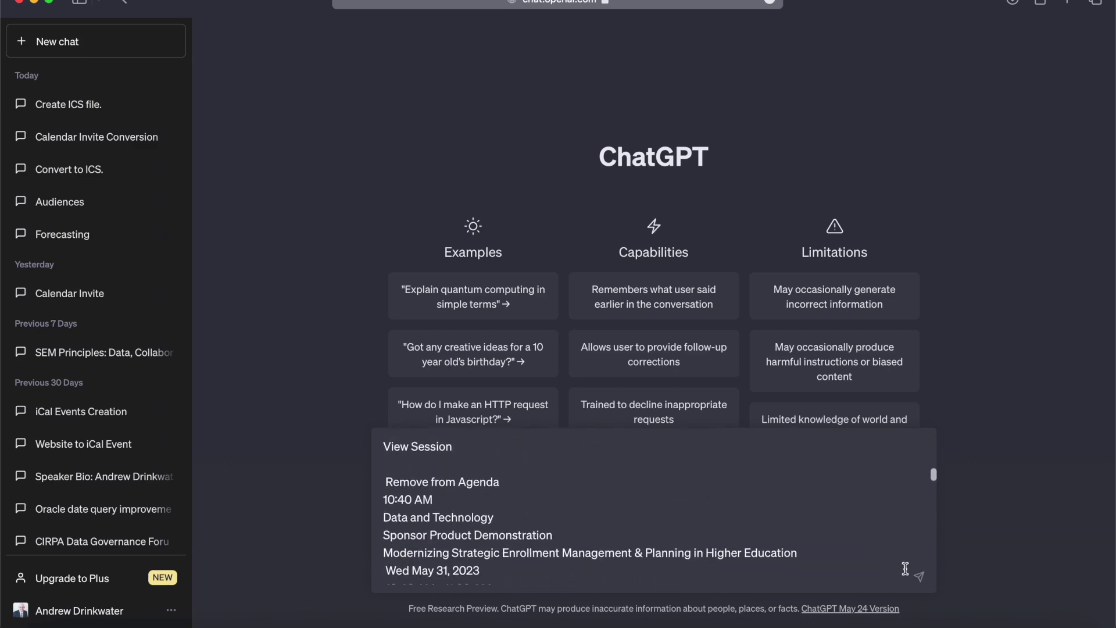
pyautogui.click(920, 578)
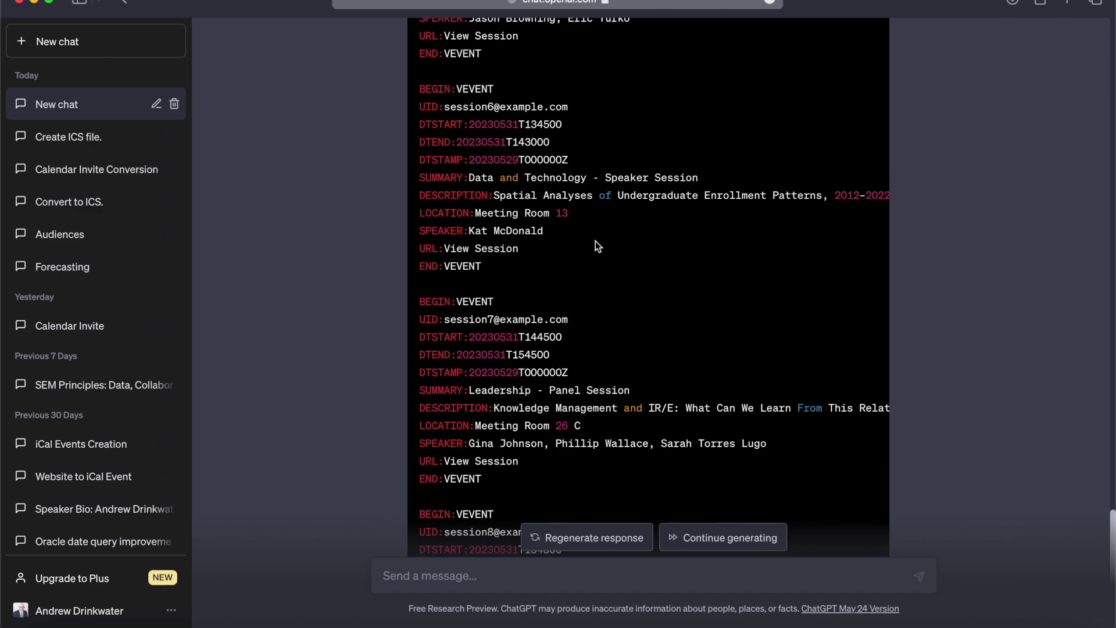
# - Have ChatGPT continue generating the cut-off calendar code, and copy the complete code block from the reply
pyautogui.scroll(-3, 692, 354)
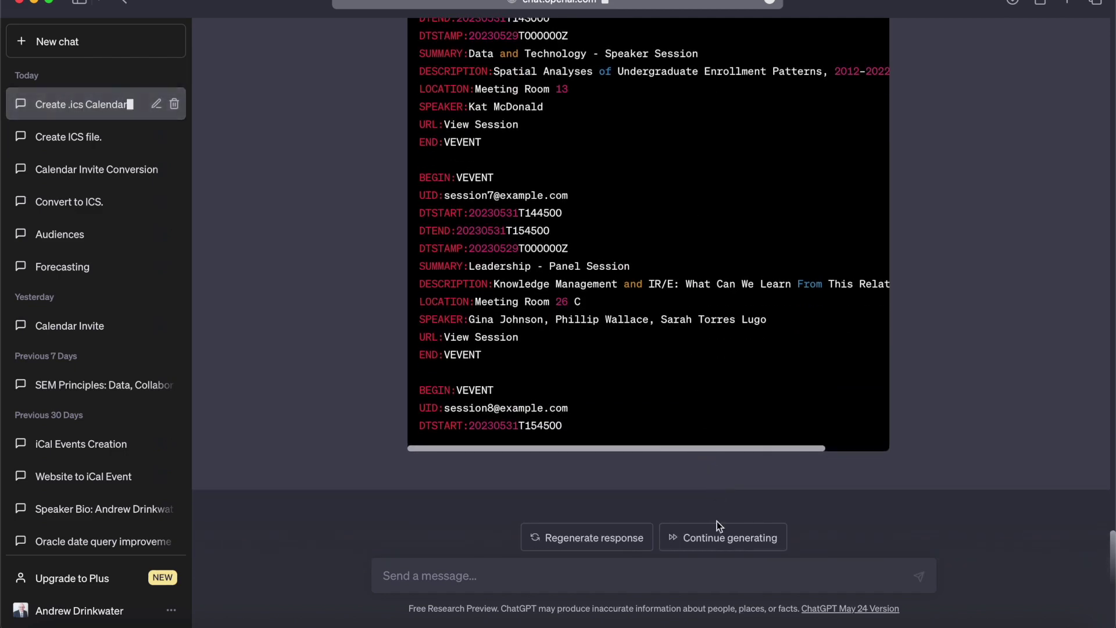
pyautogui.click(721, 538)
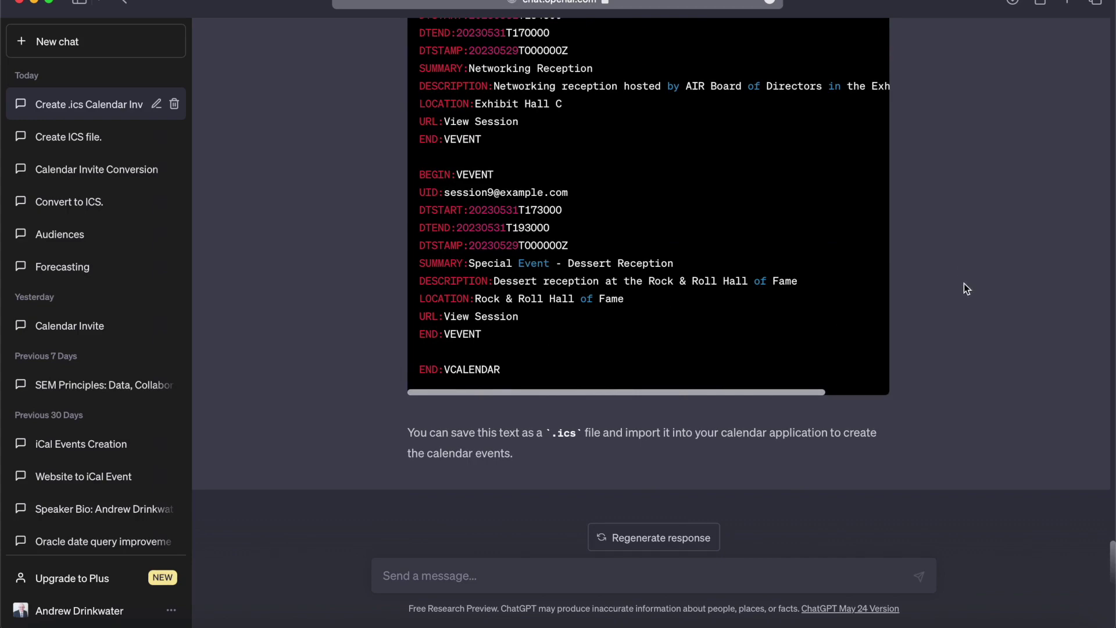
pyautogui.scroll(4, 974, 337)
pyautogui.scroll(20, 973, 335)
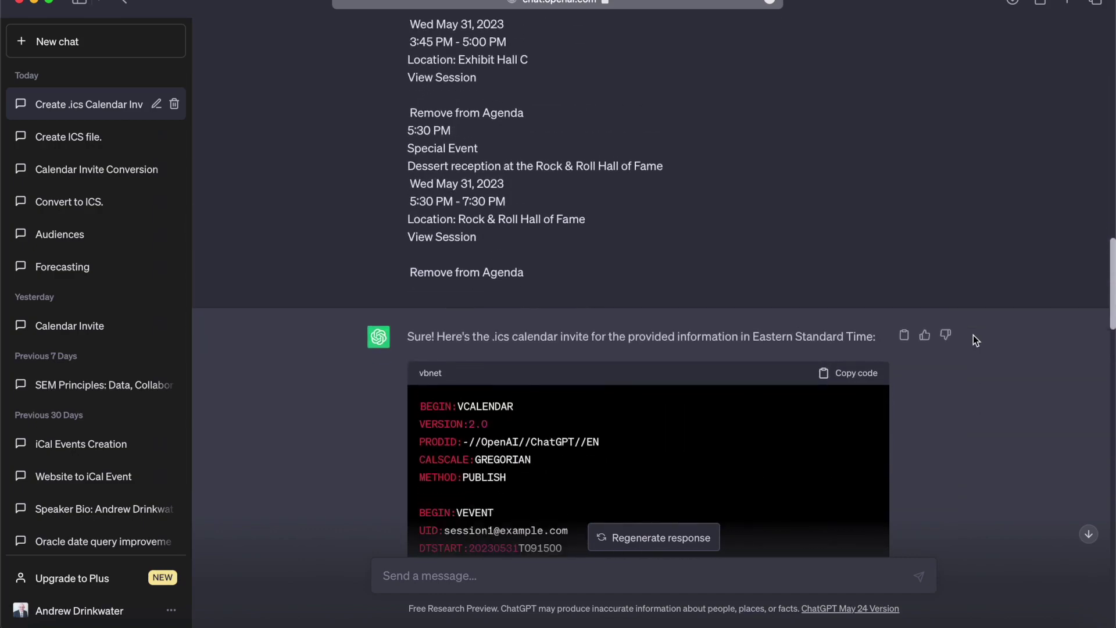
pyautogui.scroll(-1, 973, 335)
pyautogui.click(855, 327)
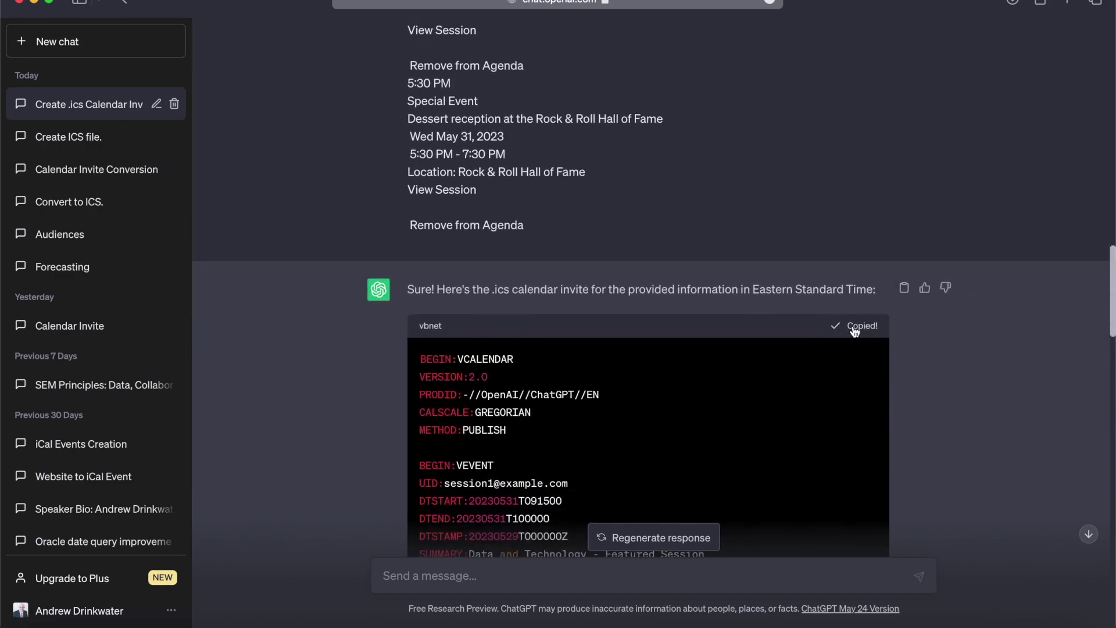
# - Switch to Visual Studio Code and paste the copied calendar code into a new untitled file
pyautogui.press('super+Tab')
pyautogui.press('super+Tab')
pyautogui.press('super+Tab')
pyautogui.press('super+Tab')
pyautogui.press('super+Tab')
pyautogui.press('super+Tab')
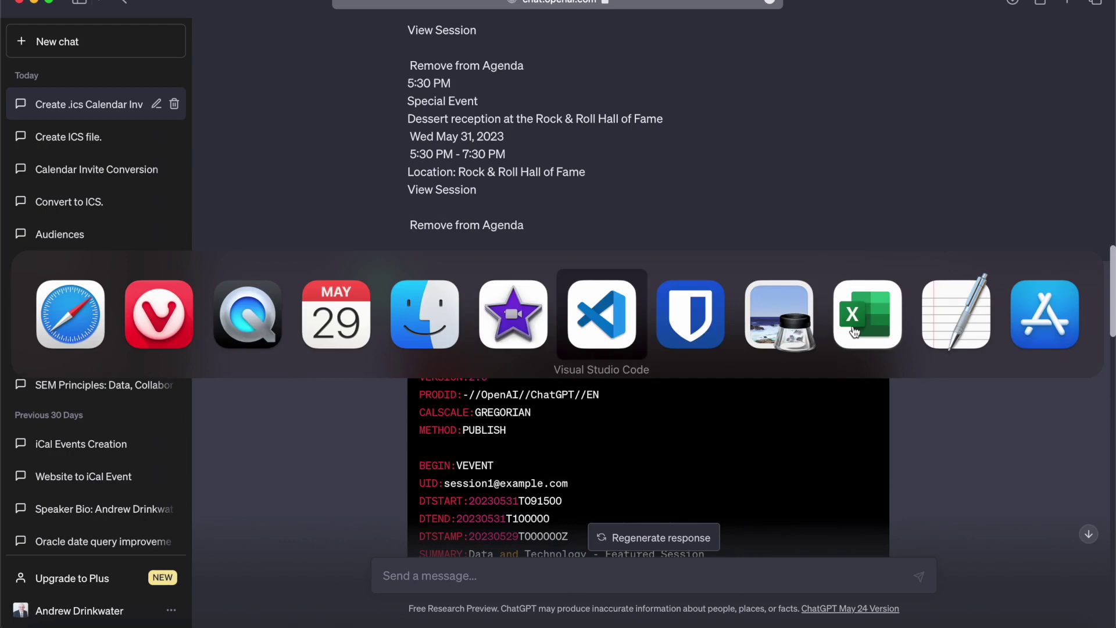
pyautogui.press('super+a')
pyautogui.press('BackSpace')
pyautogui.press('super+n')
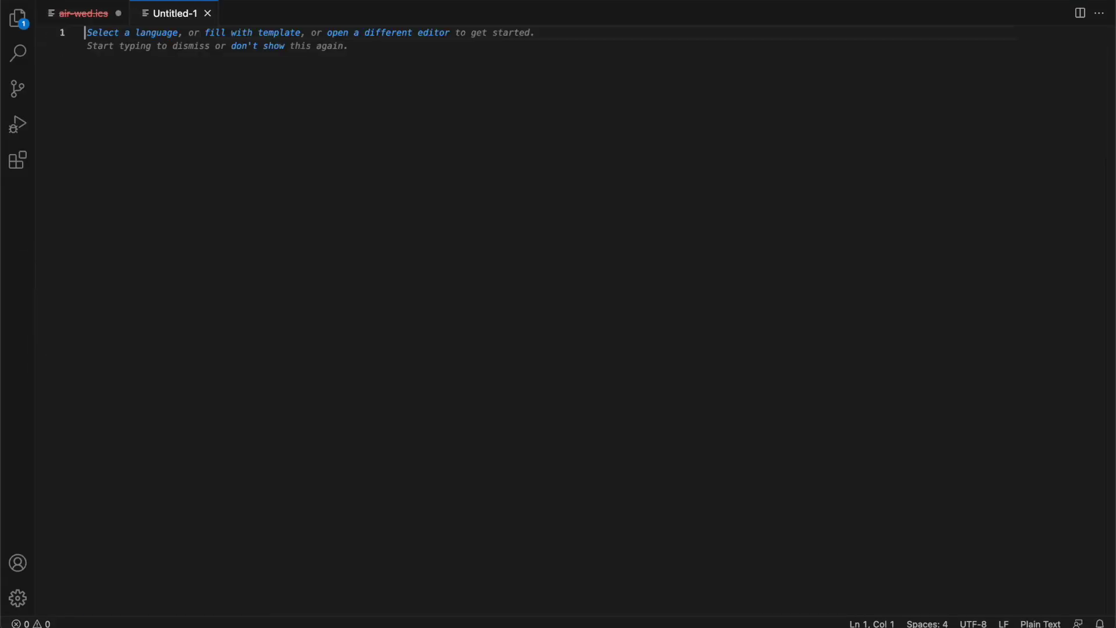
pyautogui.press('super+v')
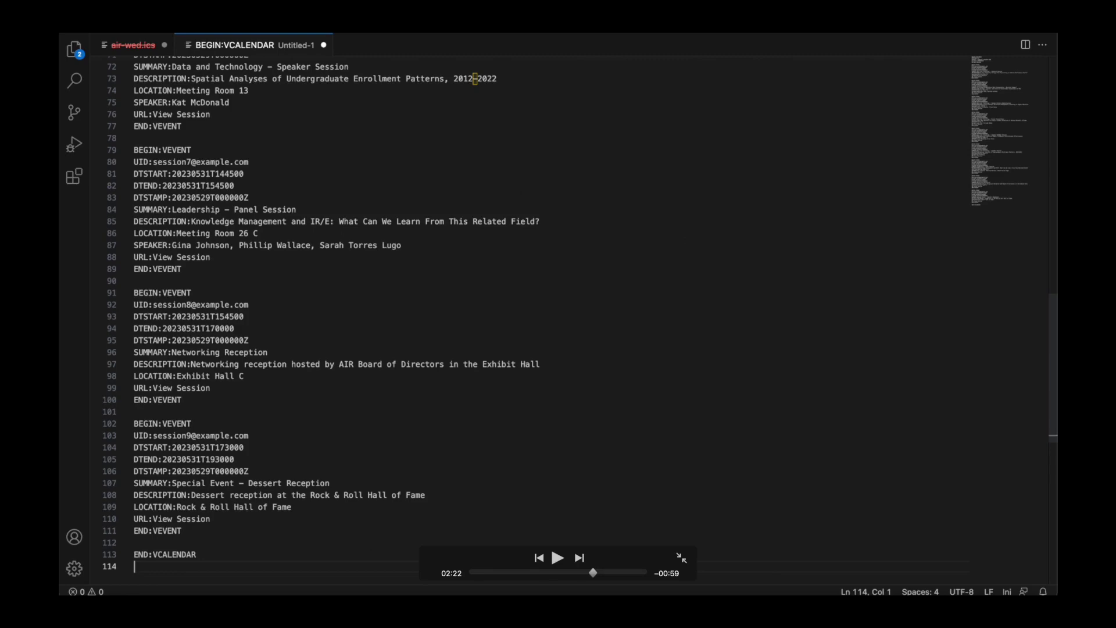
# - Save the new file to the Desktop as air-wed-demo.ics
pyautogui.press('super+s')
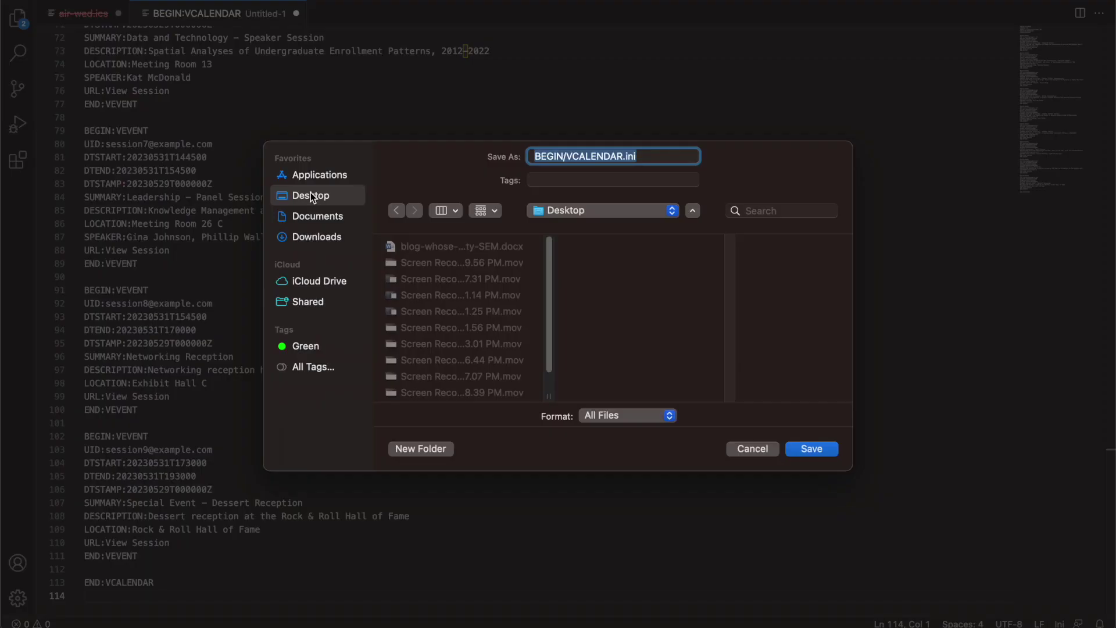
pyautogui.write('air-wed-demo.ics')
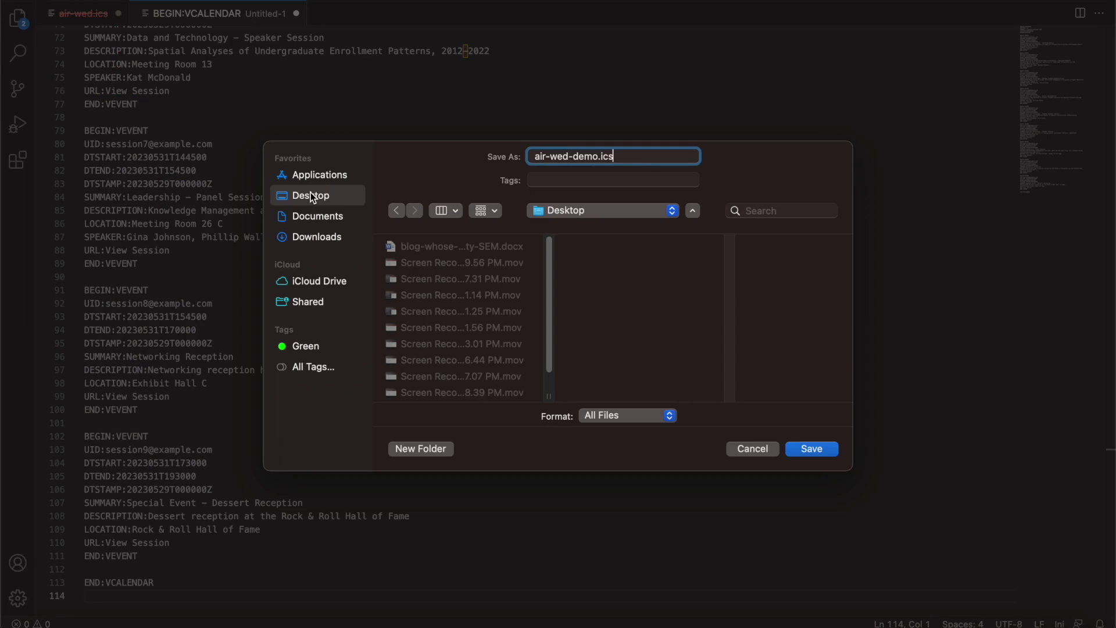
pyautogui.press('Return')
# - Switch to Finder and open air-wed-demo.ics from the Desktop, importing its events into the AIR 2023 calendar
pyautogui.press('super+Tab')
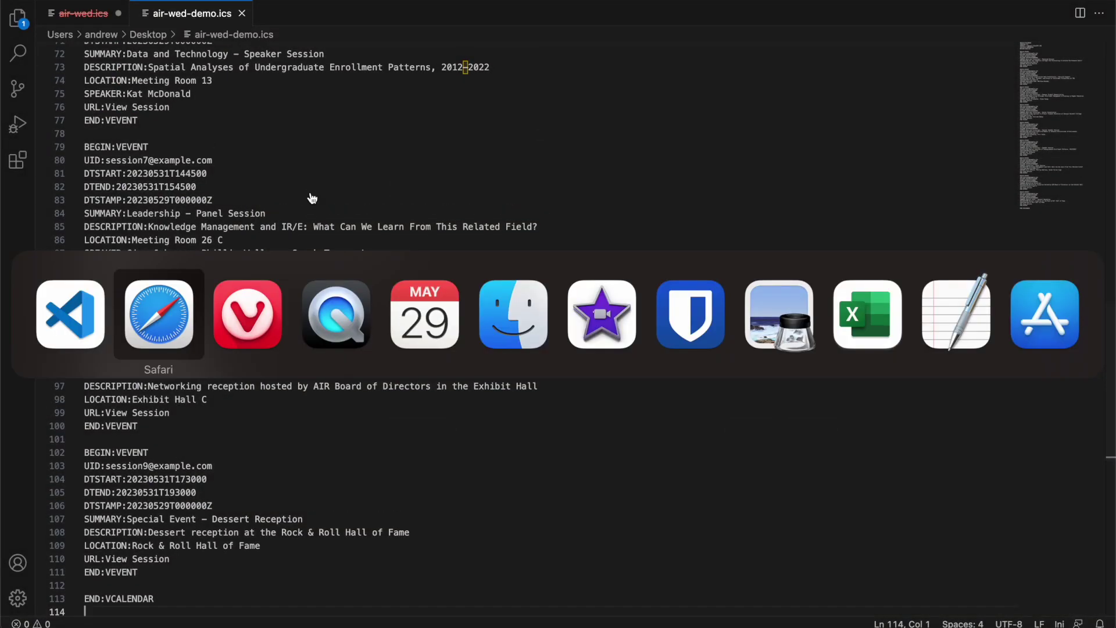
pyautogui.press('super+Tab')
pyautogui.press('super+Tab')
pyautogui.press('super+Tab')
pyautogui.press('super+Tab')
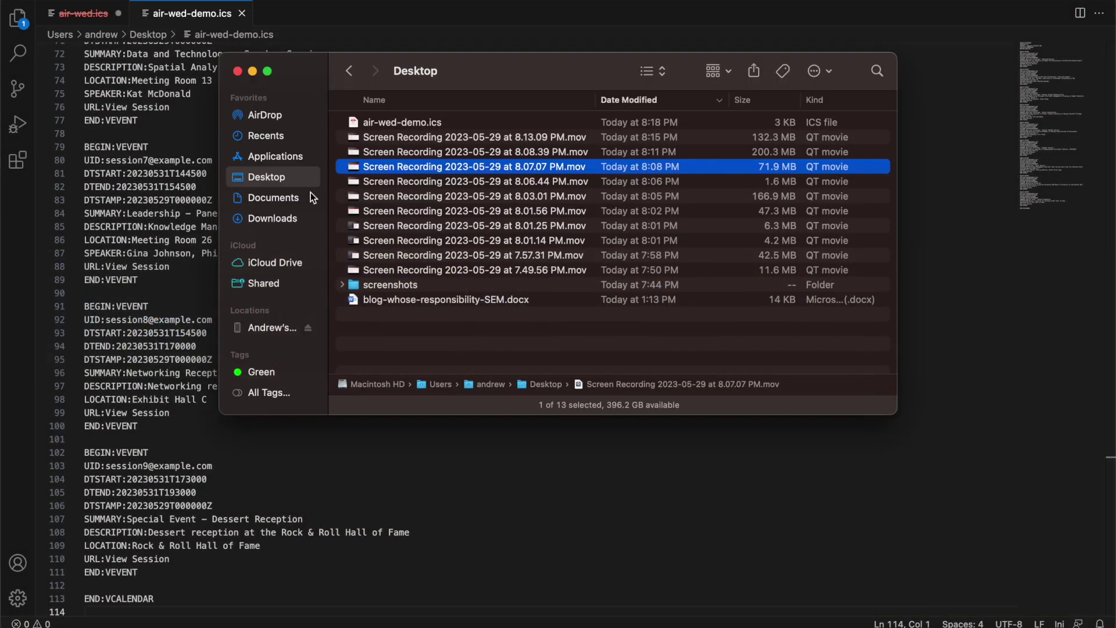
pyautogui.click(396, 122)
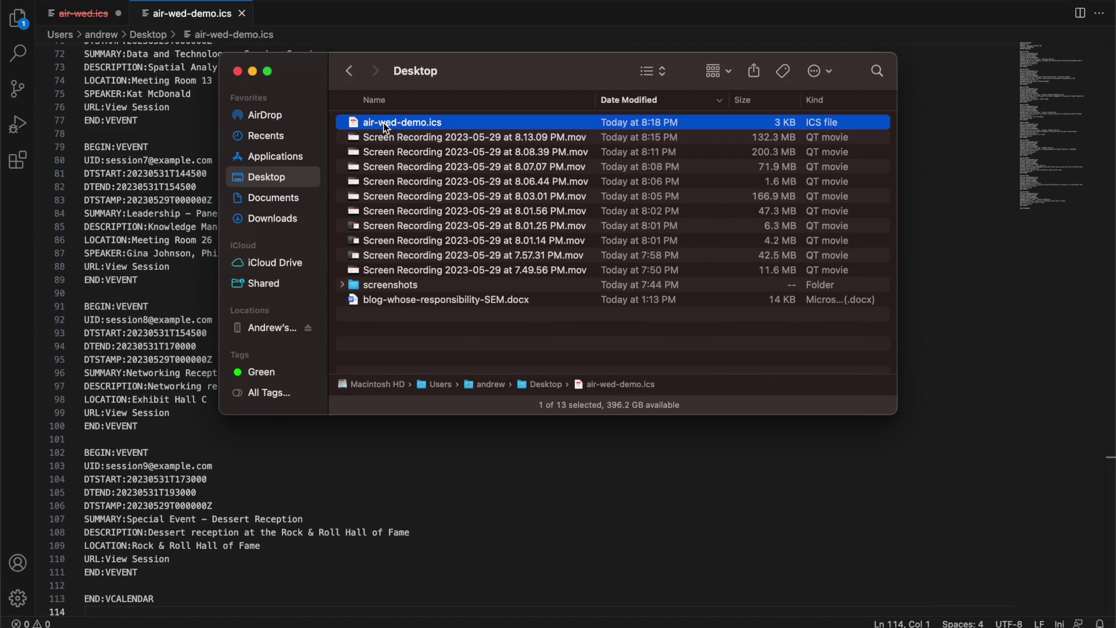
pyautogui.doubleClick(386, 126)
pyautogui.click(388, 391)
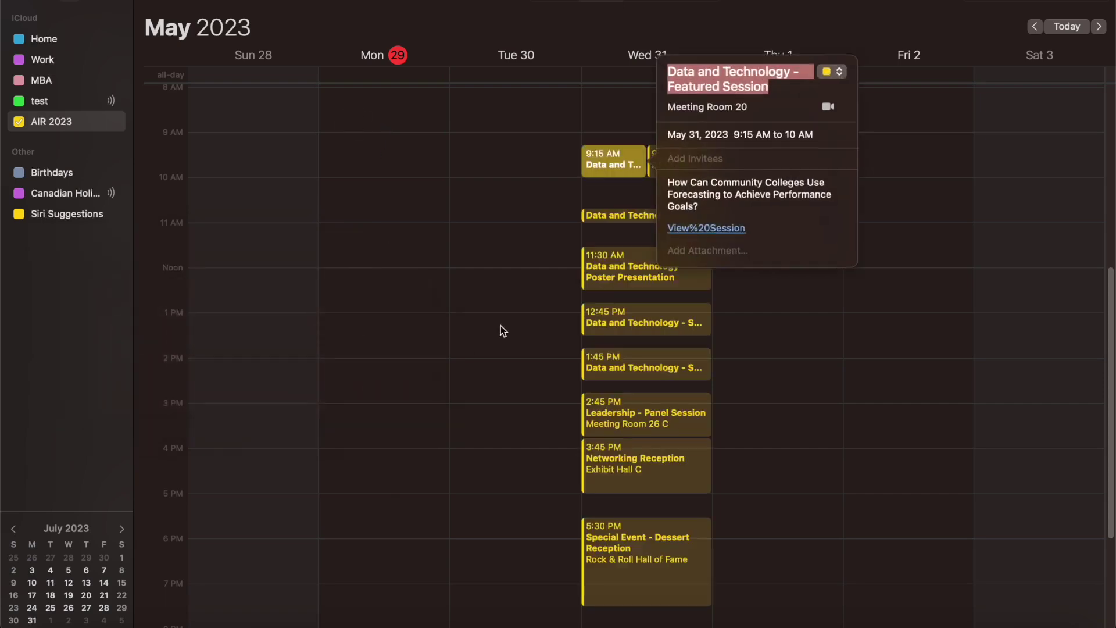
# - Dismiss the first event's details, review the imported Wednesday, May 31 events, and open the details of the event just before 11 AM
pyautogui.click(539, 239)
pyautogui.scroll(-2, 539, 235)
pyautogui.scroll(2, 539, 235)
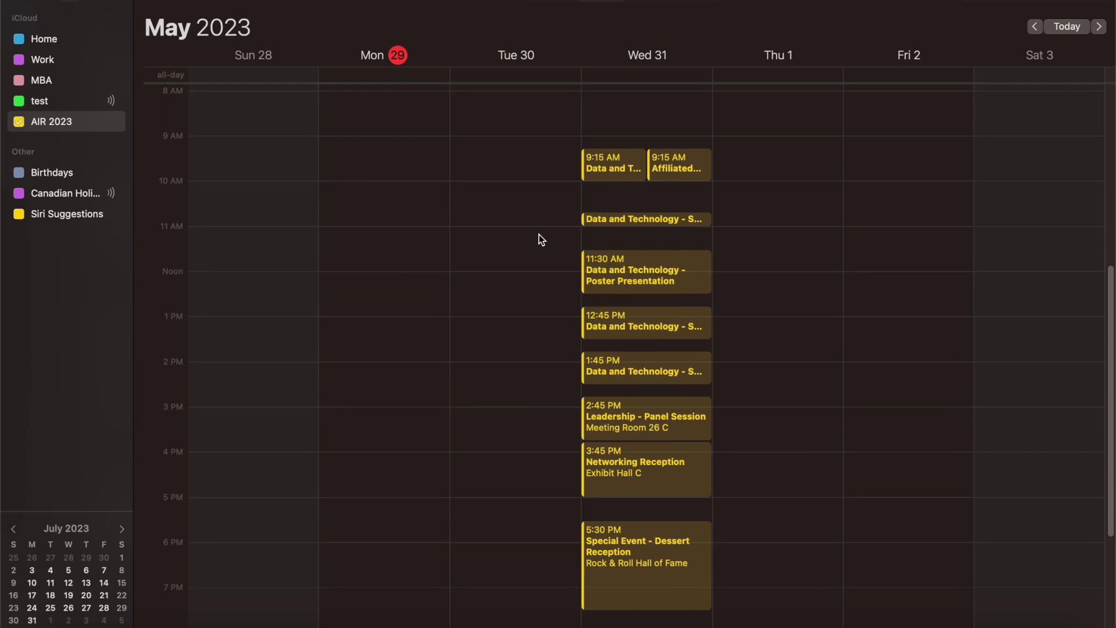
pyautogui.click(633, 270)
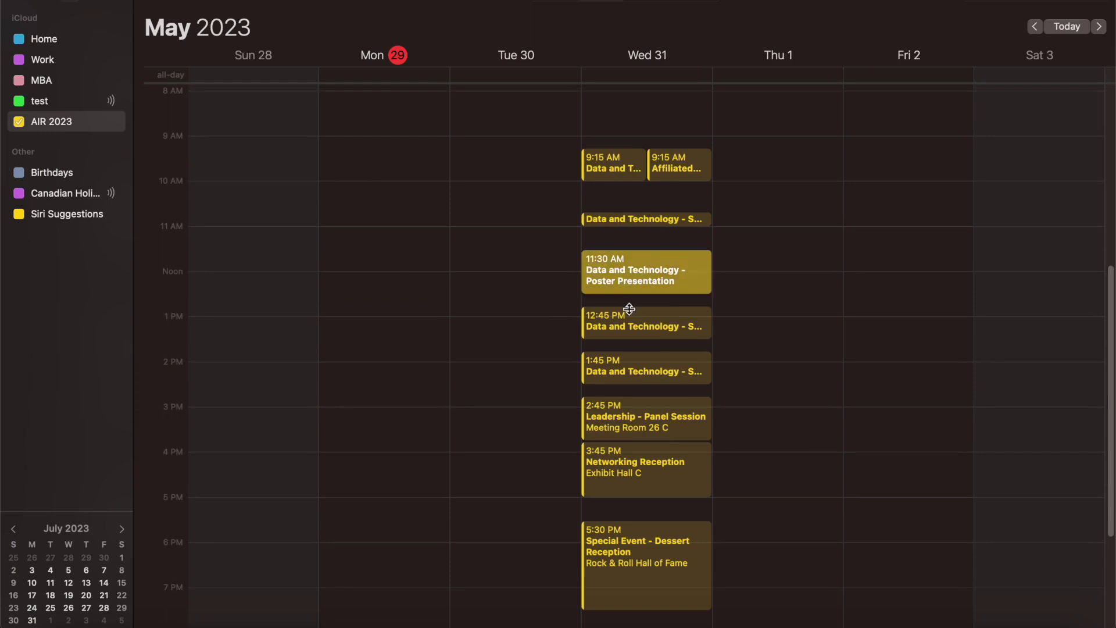
pyautogui.click(641, 219)
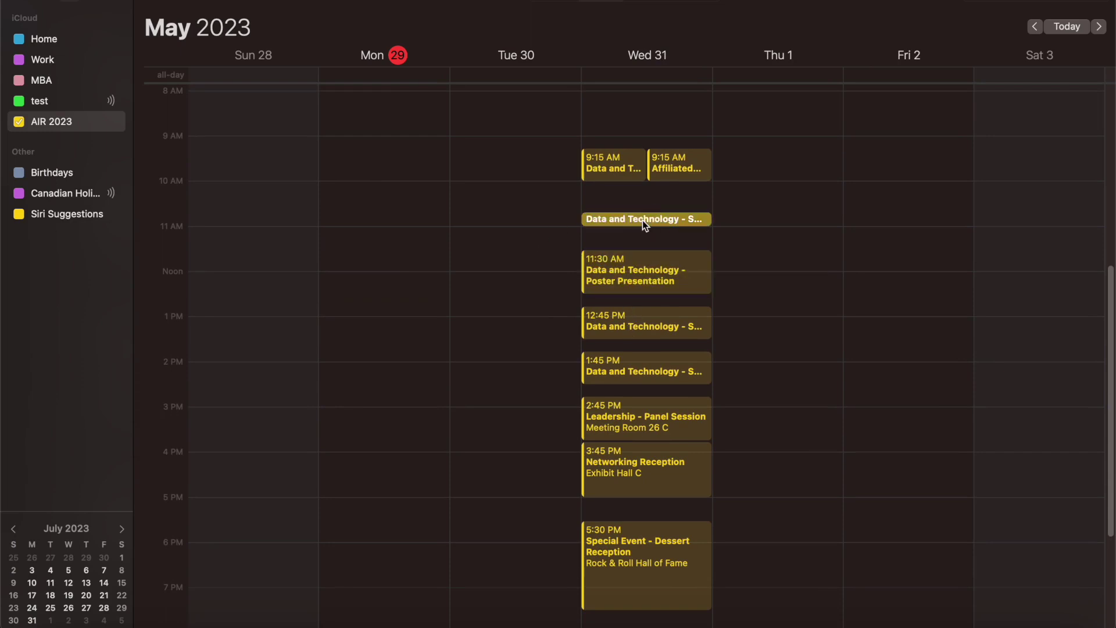
pyautogui.doubleClick(643, 221)
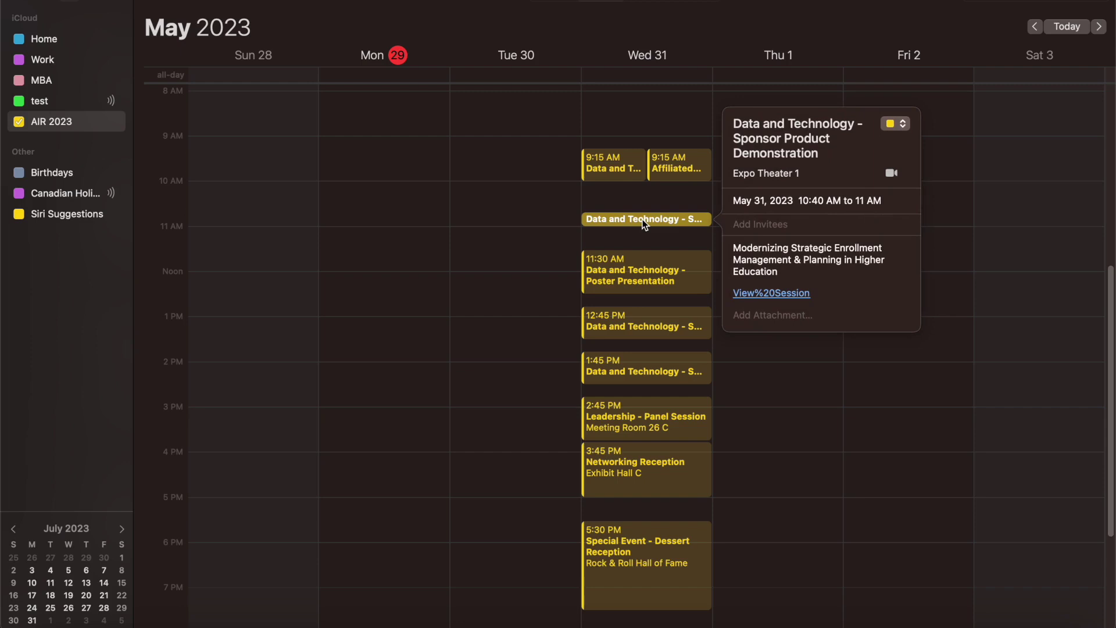